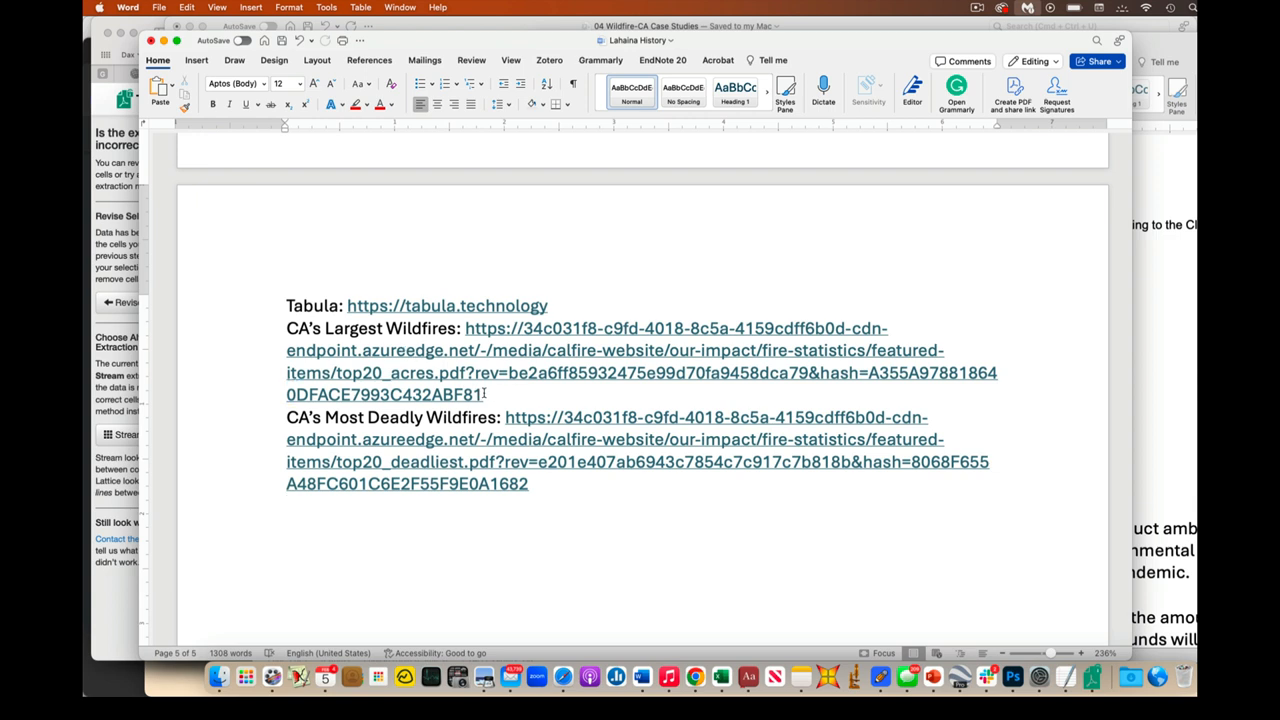
Follow the CA's Largest Wildfires link to view the Top 20 PDF in Safari.
left_click_drag(487, 394, 466, 328)
left_click(466, 328, "super")
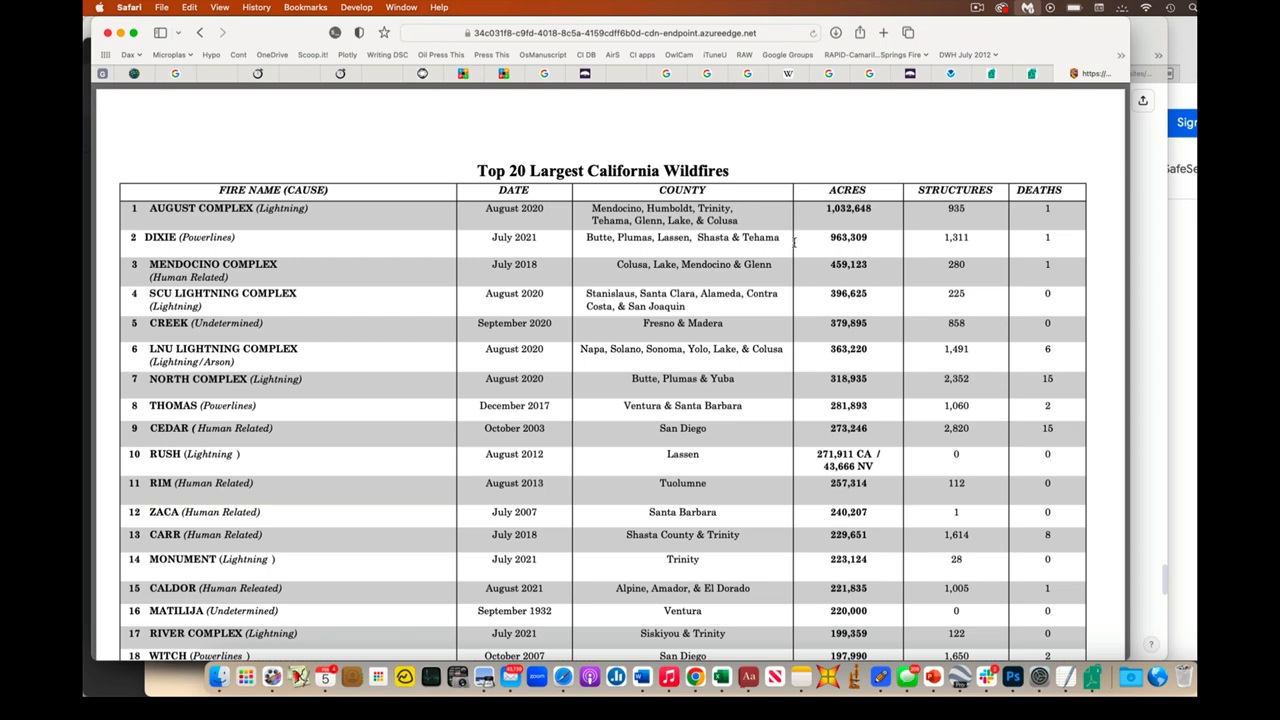
Enlarge the blank Book2 workbook to nearly full screen, then return to the wildfire PDF.
key("super+Tab")
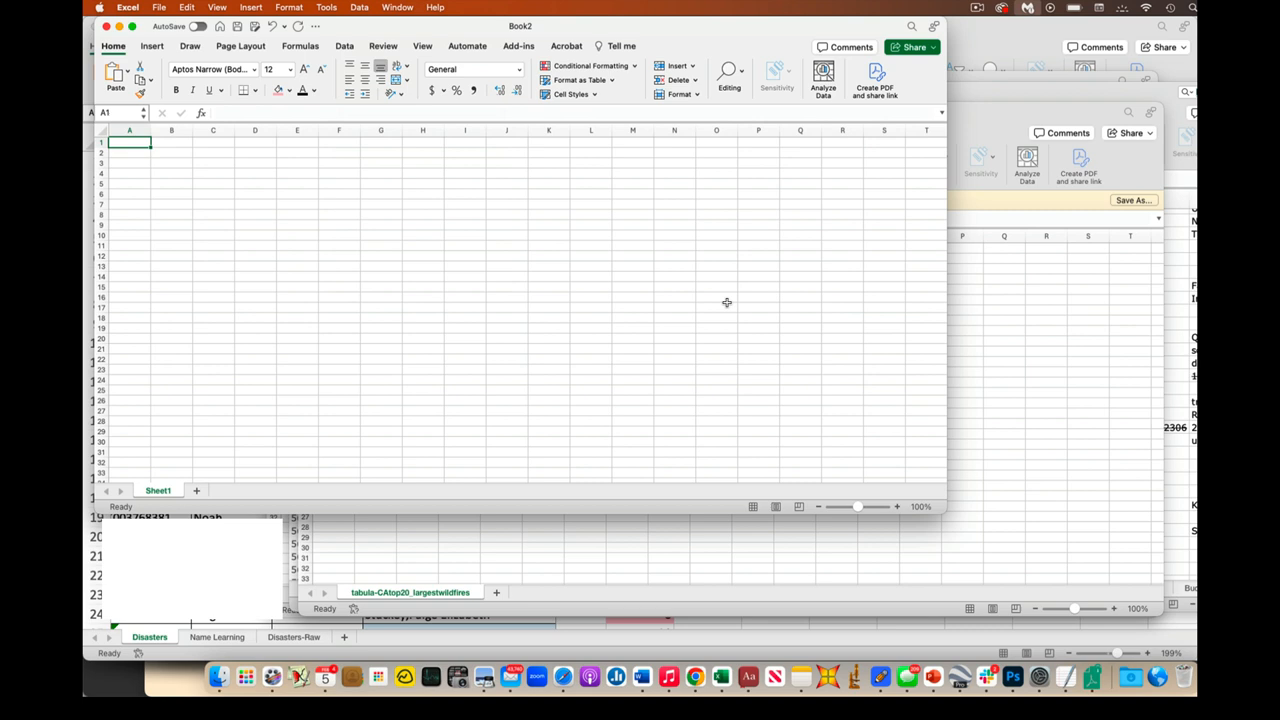
left_click_drag(937, 510, 1197, 690)
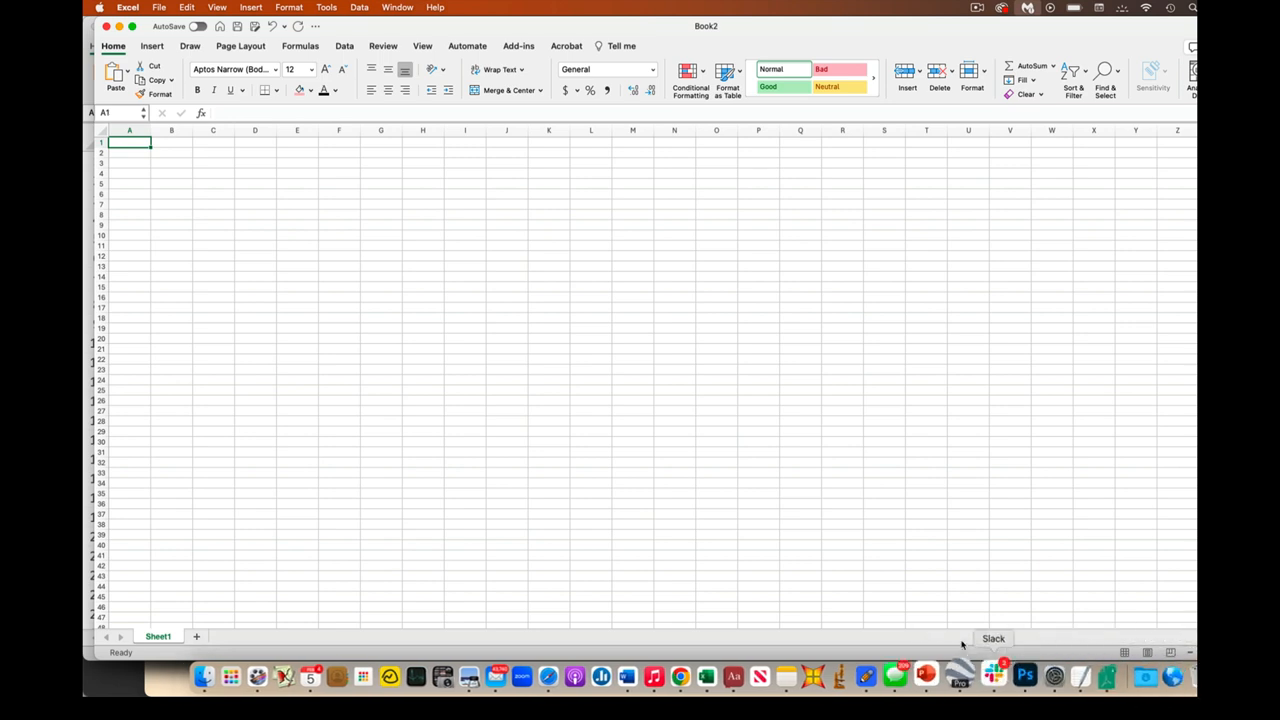
left_click(563, 676)
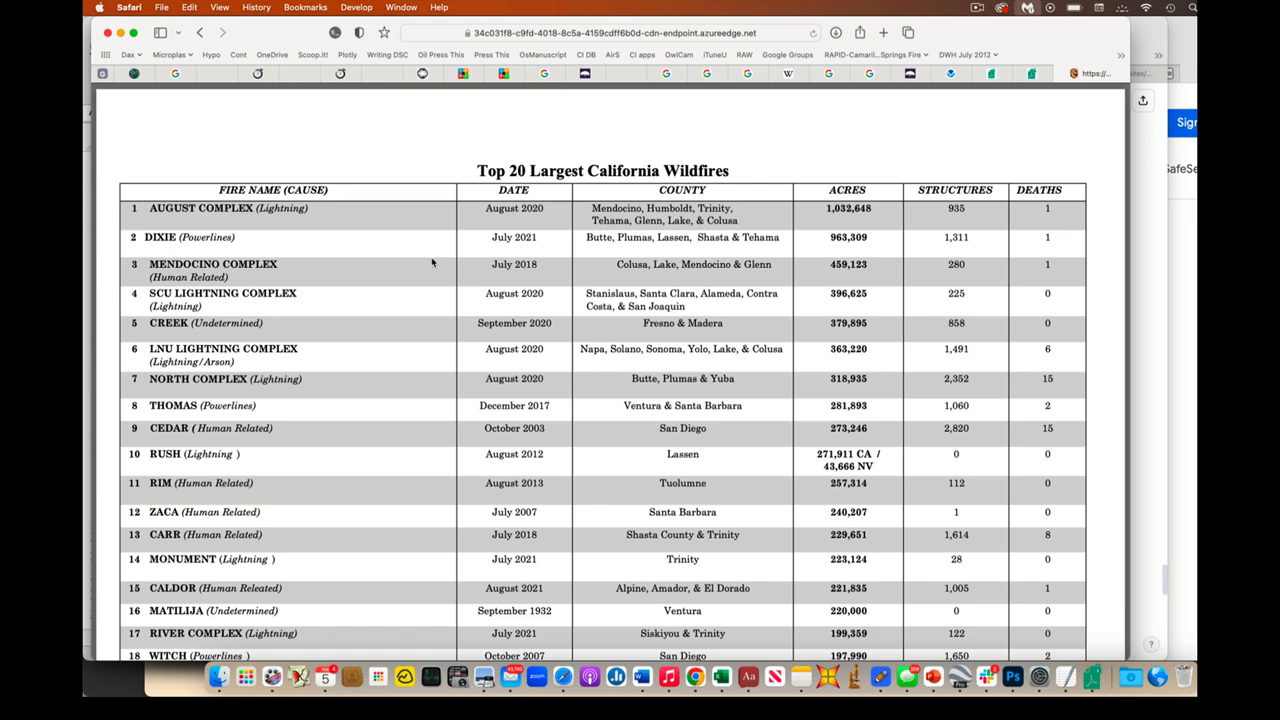
Select the whole wildfire table text from the FIRE NAME header to the last DEATHS value.
left_click_drag(476, 170, 690, 410)
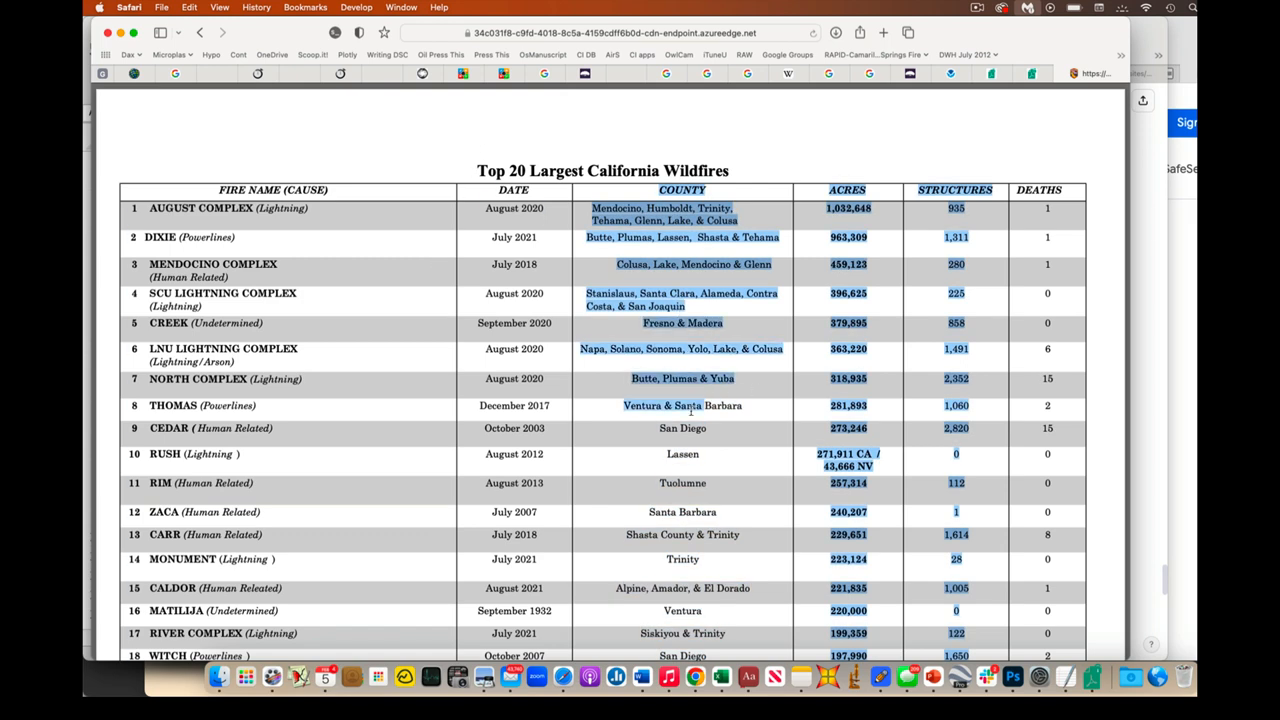
mouse_move(218, 190)
left_mouse_down()
mouse_move(712, 437)
mouse_move(930, 600)
left_mouse_up()
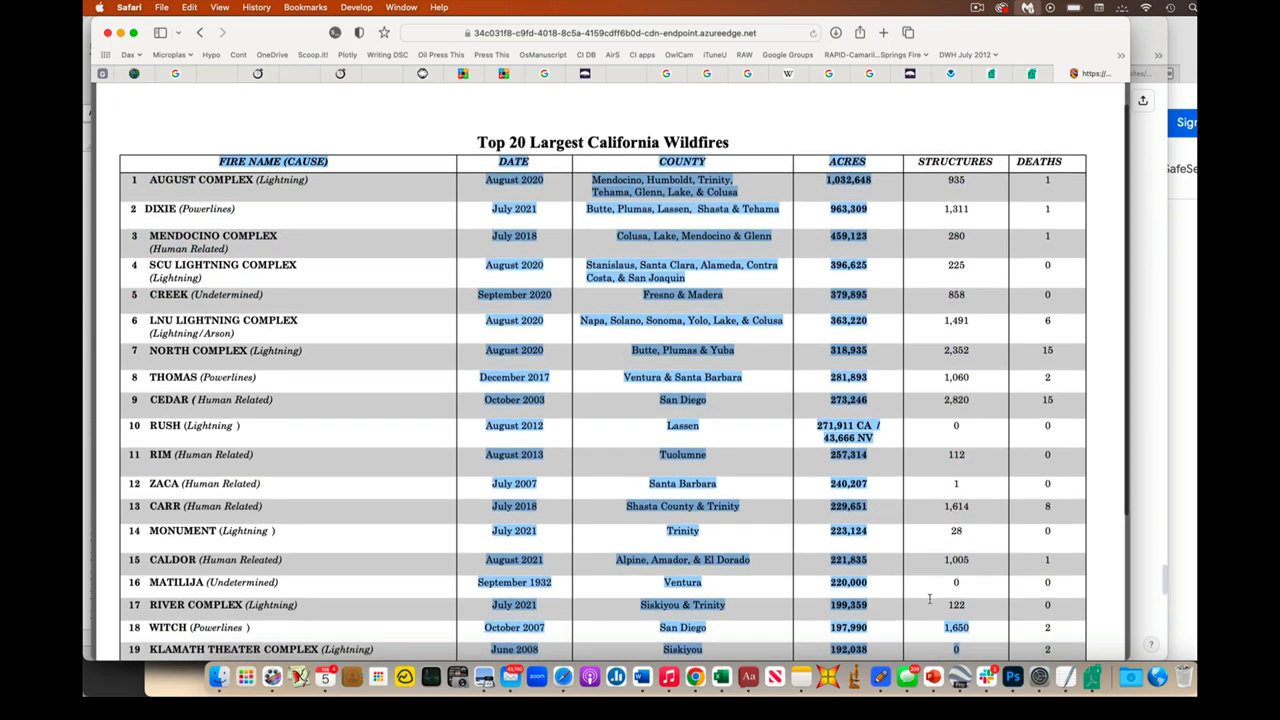
mouse_move(930, 600)
left_mouse_down()
mouse_move(1038, 380)
mouse_move(1020, 160)
left_mouse_up()
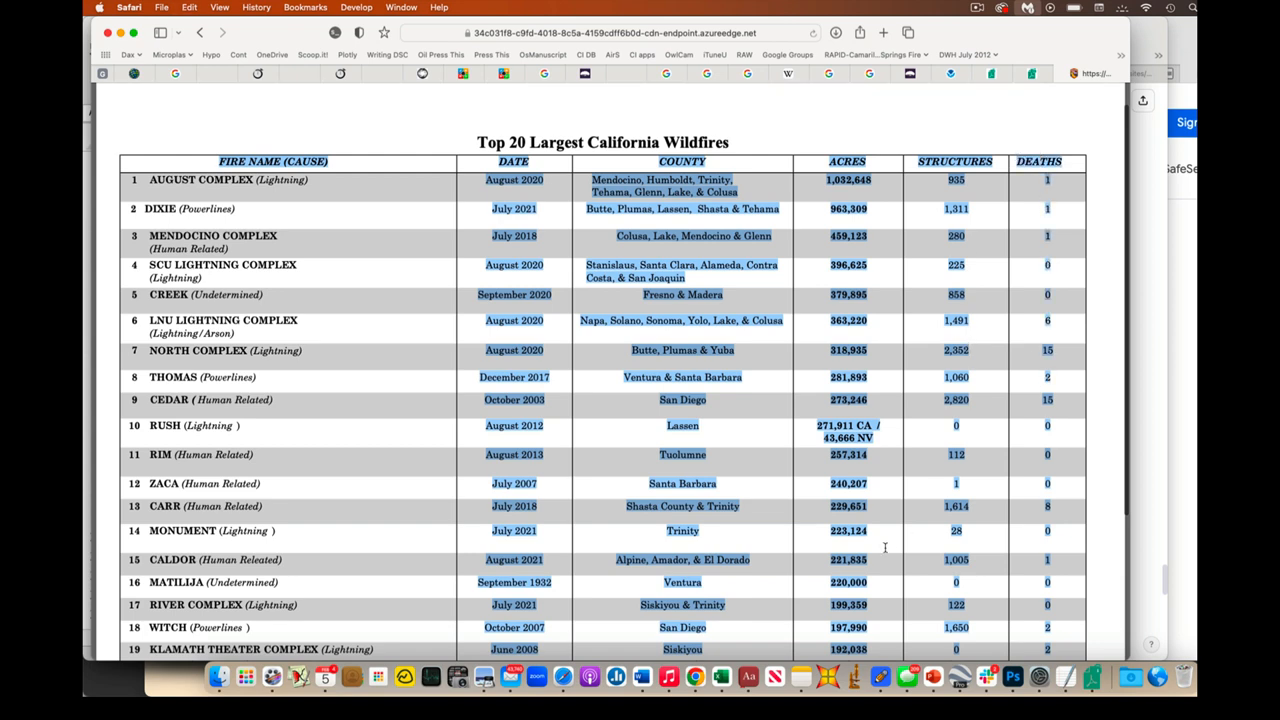
Paste the copied wildfire table into Sheet1 at A1, where it lands sideways.
left_click(718, 677)
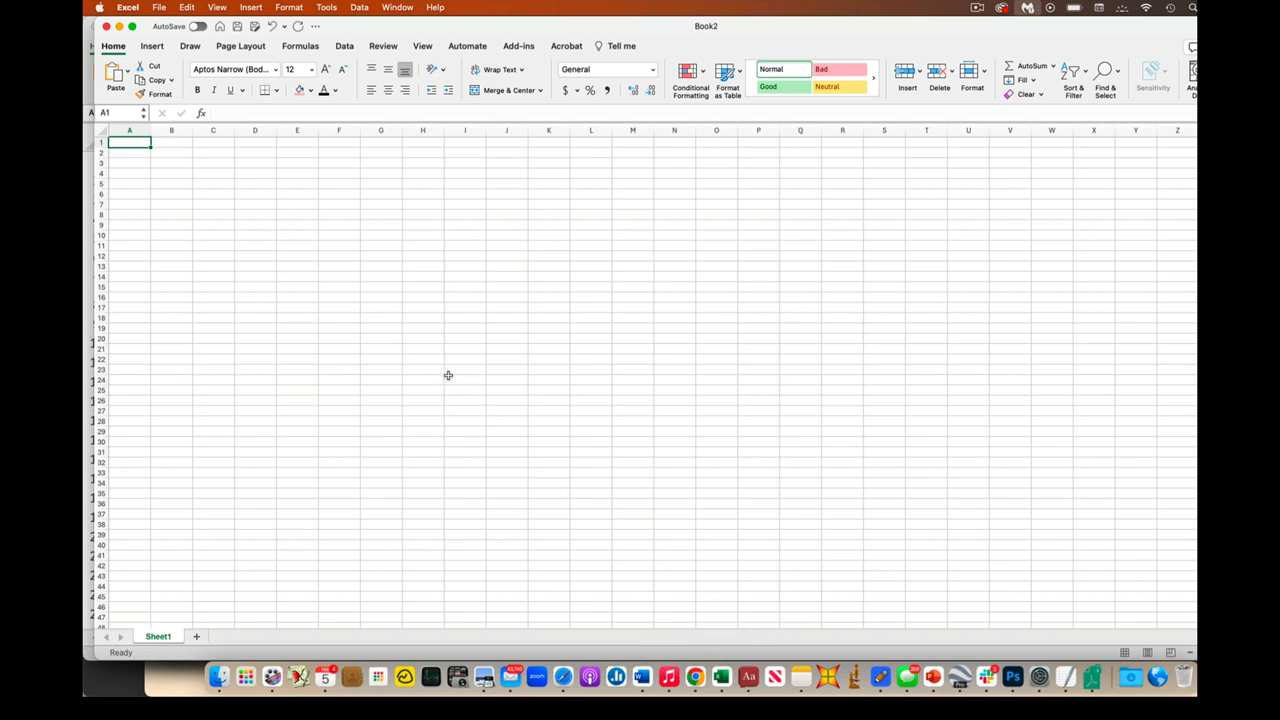
key("super+v")
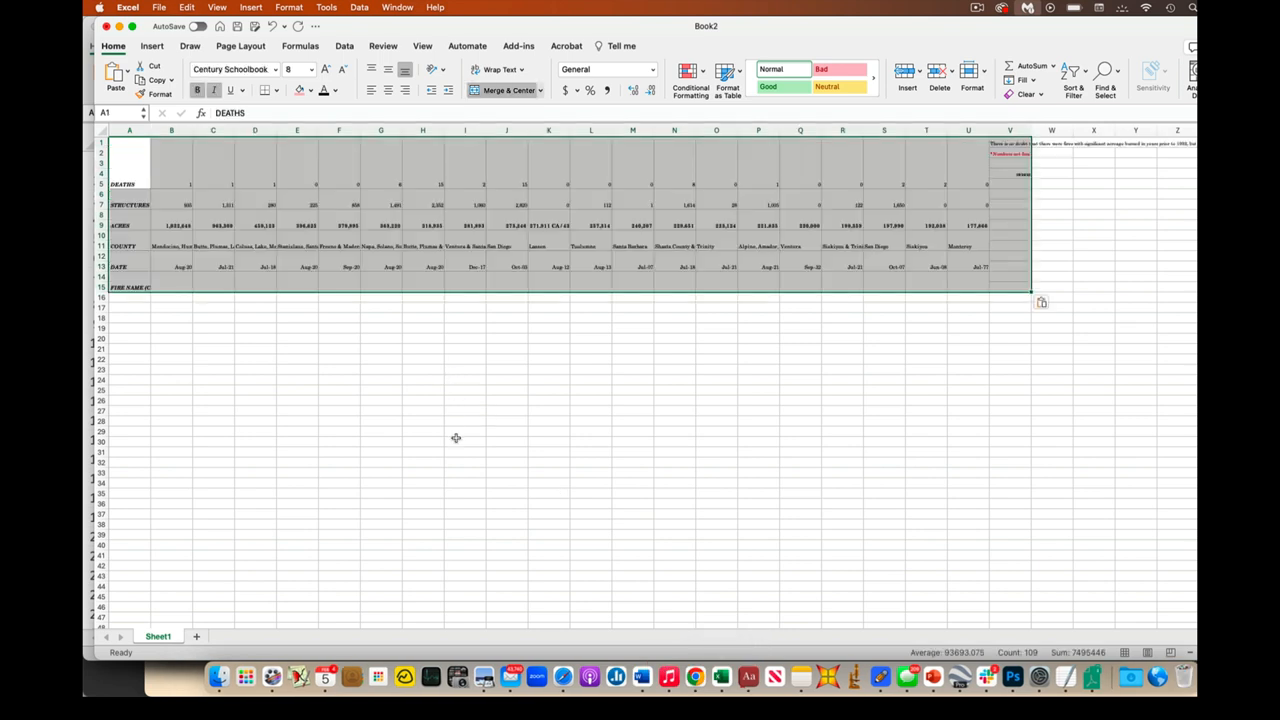
Inspect the jumbled San Diego, K9 and Tuolumne cells, then go back to the PDF.
left_click(538, 280)
left_click(496, 248)
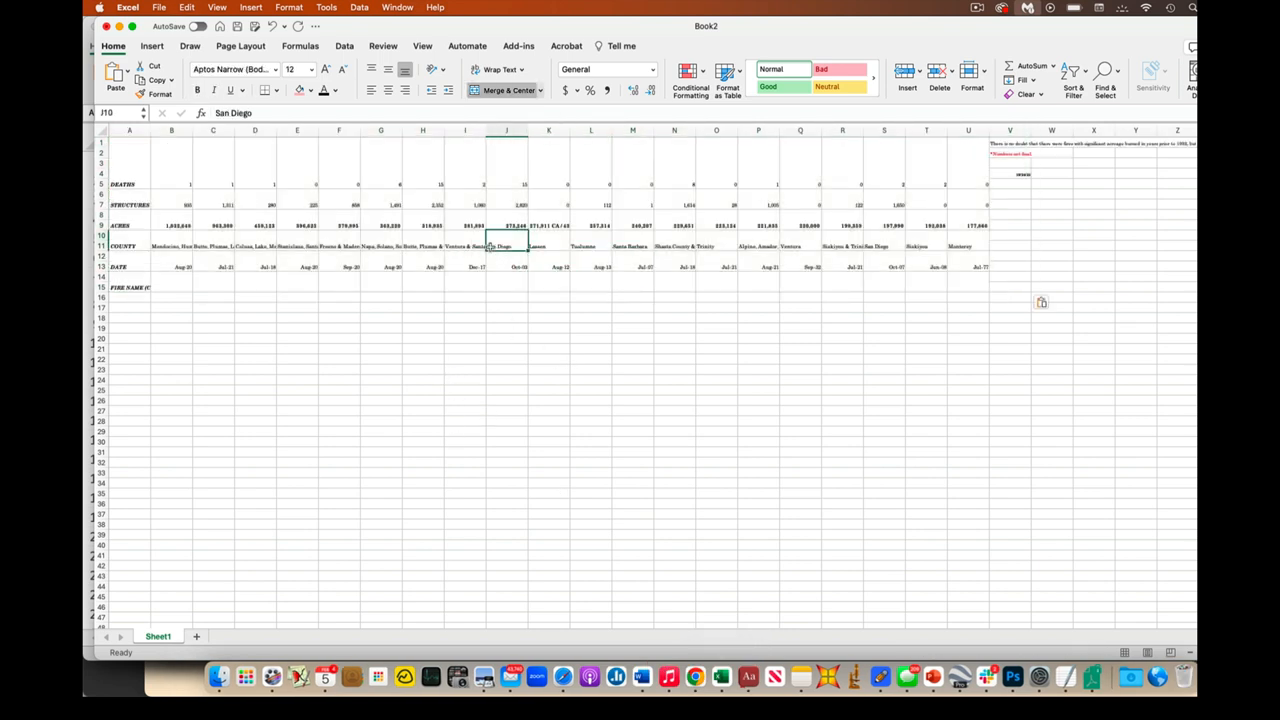
left_click(549, 225)
left_click(591, 246)
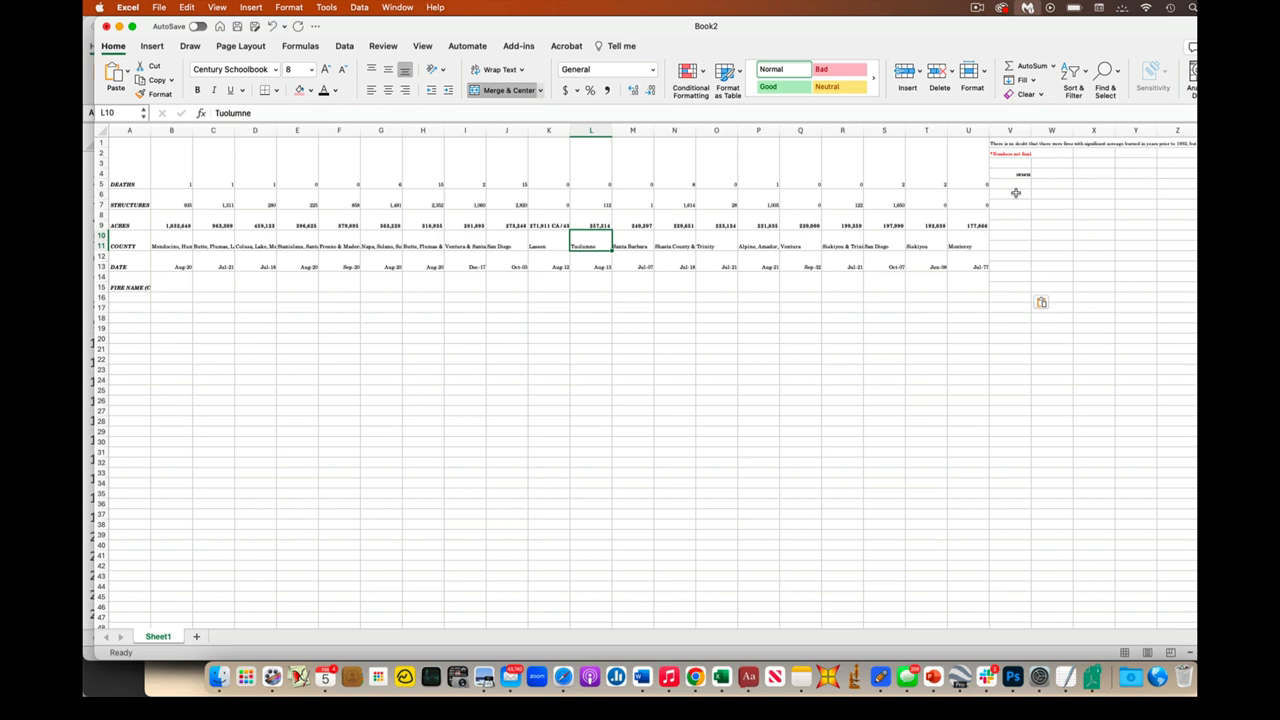
left_click(562, 676)
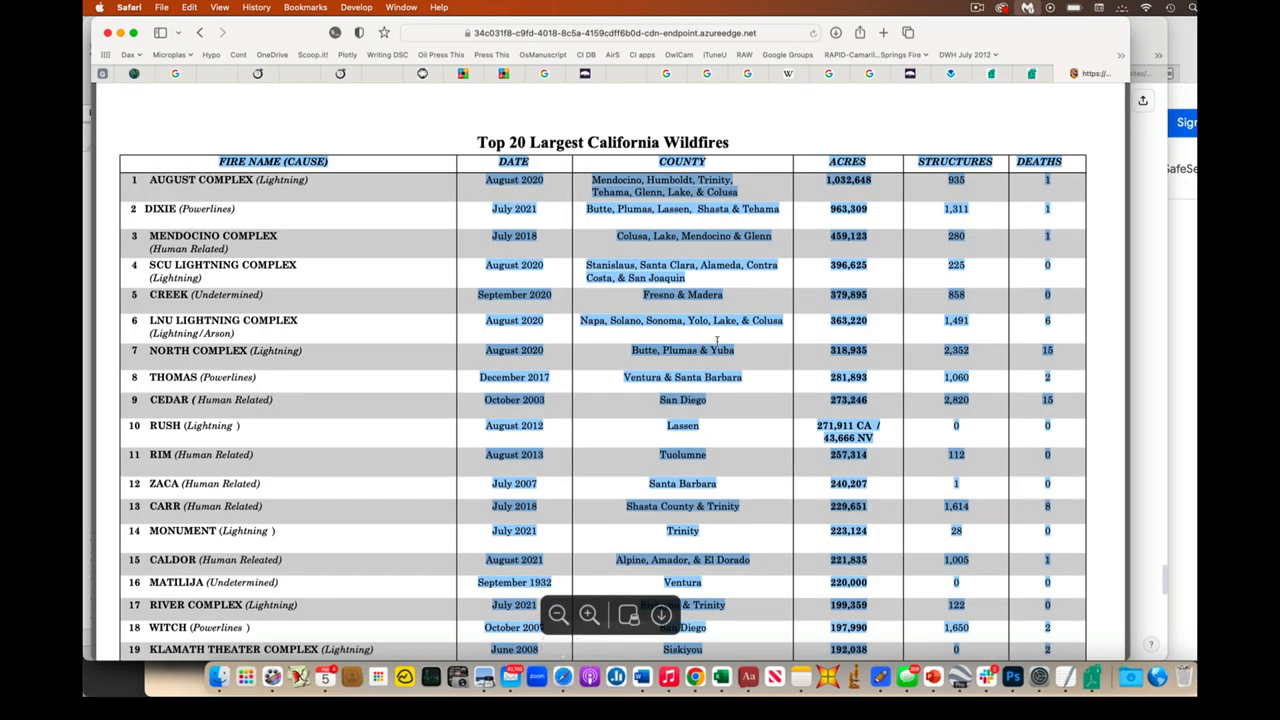
Clear the highlighted selection on the wildfire PDF table.
left_click(750, 272)
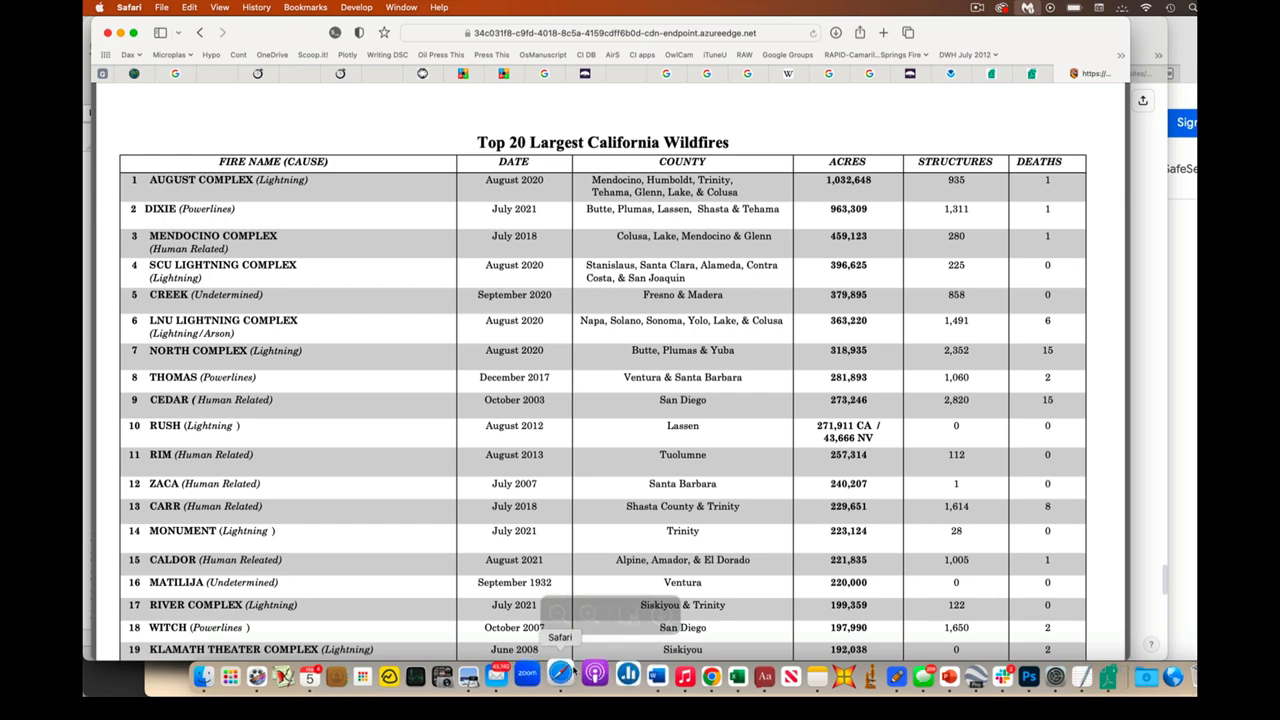
Copy the tabula.technology address from the Word document and bring up the site in Safari.
left_click(642, 677)
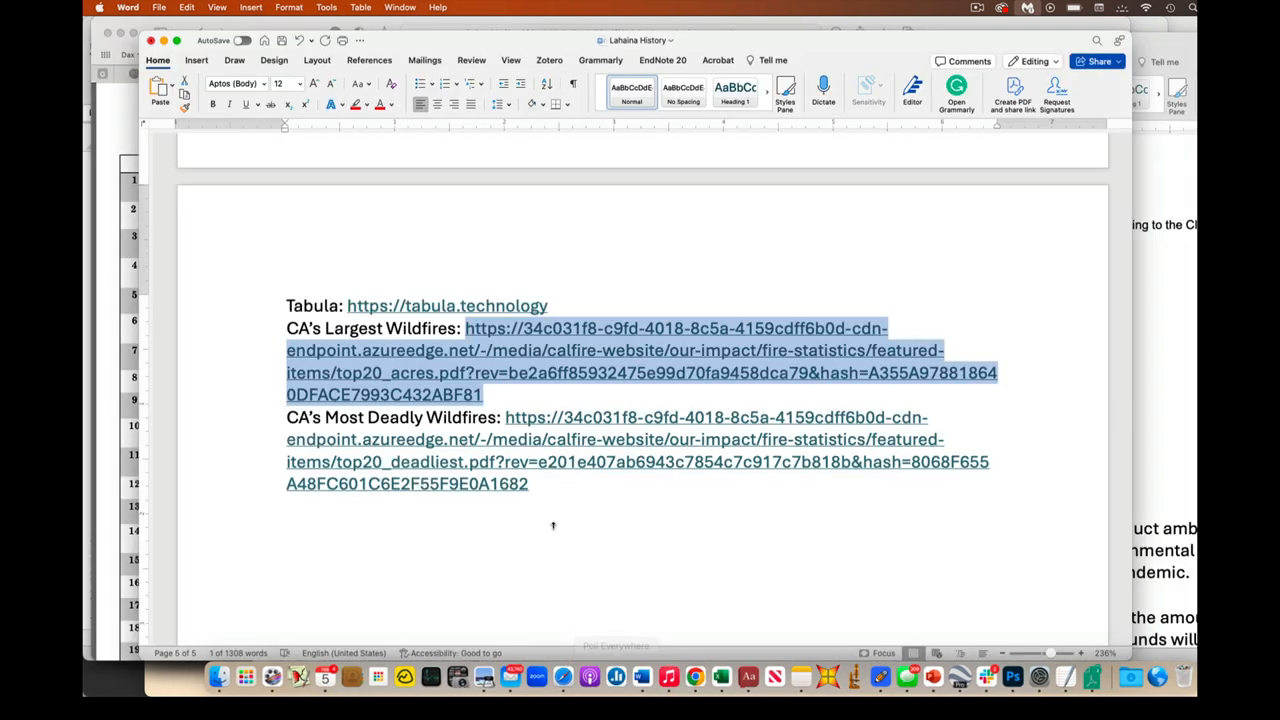
left_click(559, 304)
mouse_move(549, 305)
left_mouse_down()
mouse_move(365, 293)
mouse_move(348, 305)
left_mouse_up()
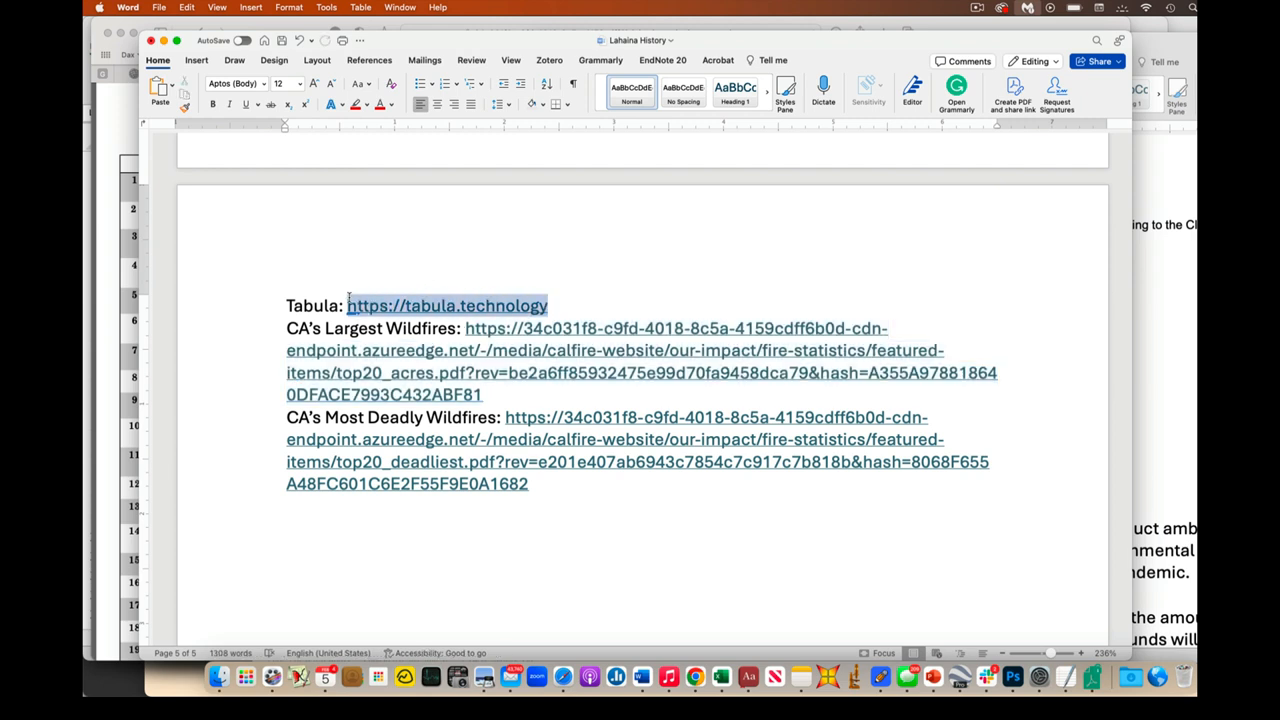
key("super+c")
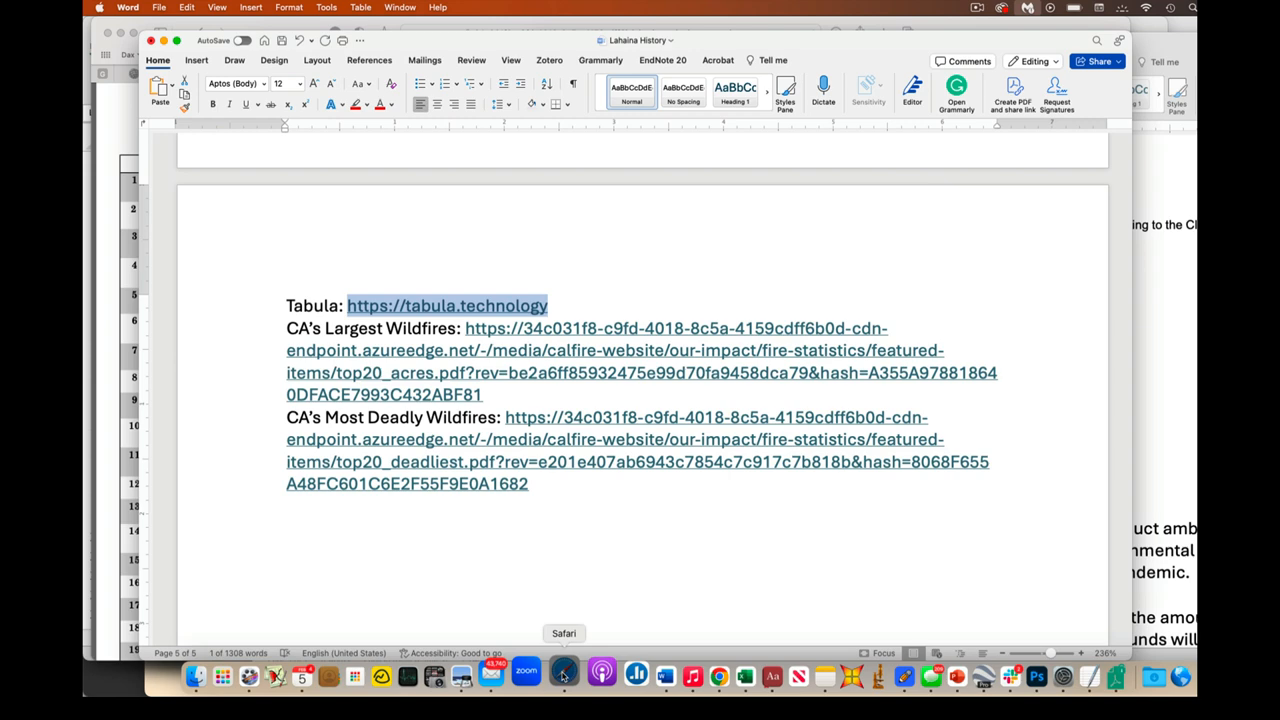
left_click(580, 678)
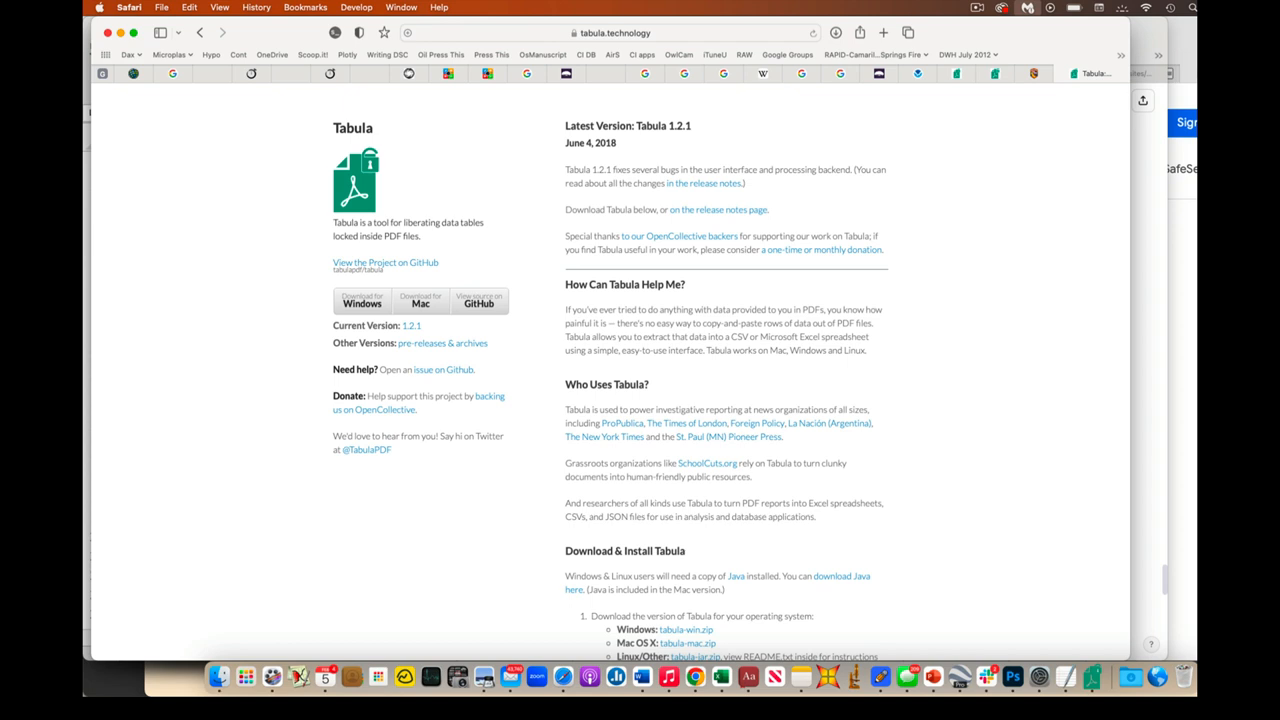
Switch from the Tabula download page back to the wildfire PDF tab.
left_click(1037, 74)
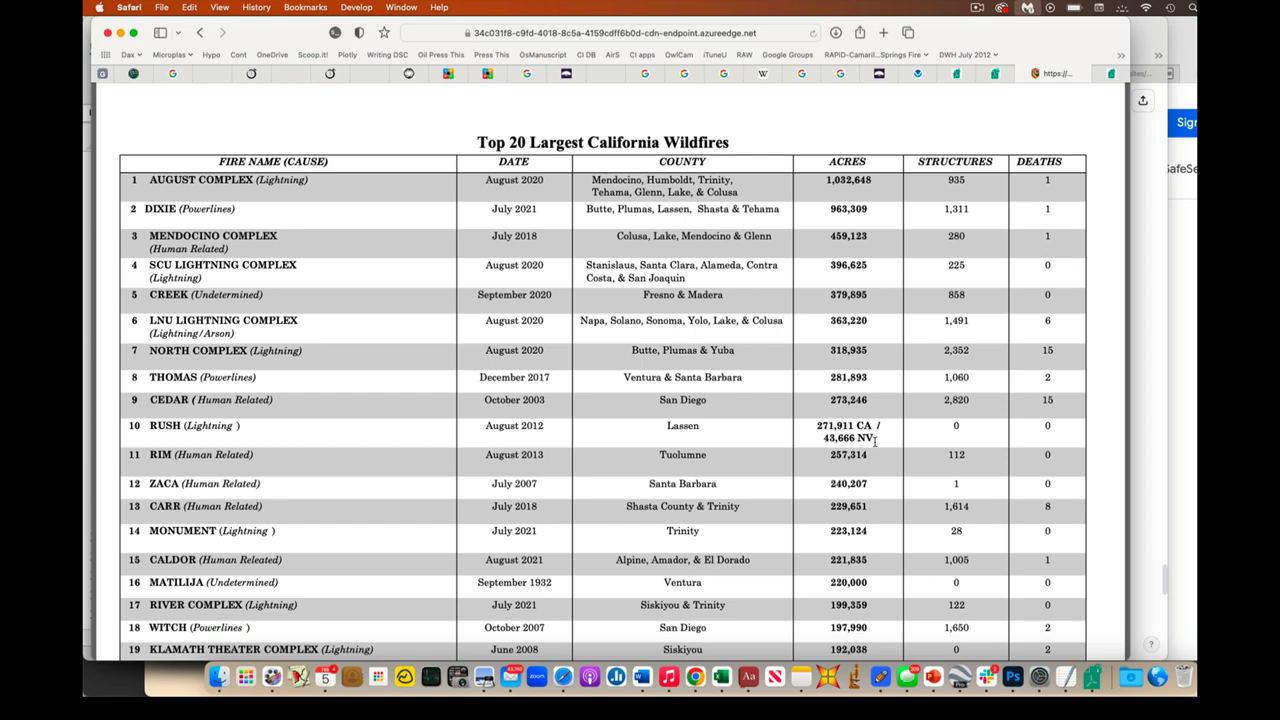
Launch the Tabula application from the Dock.
left_click(1093, 678)
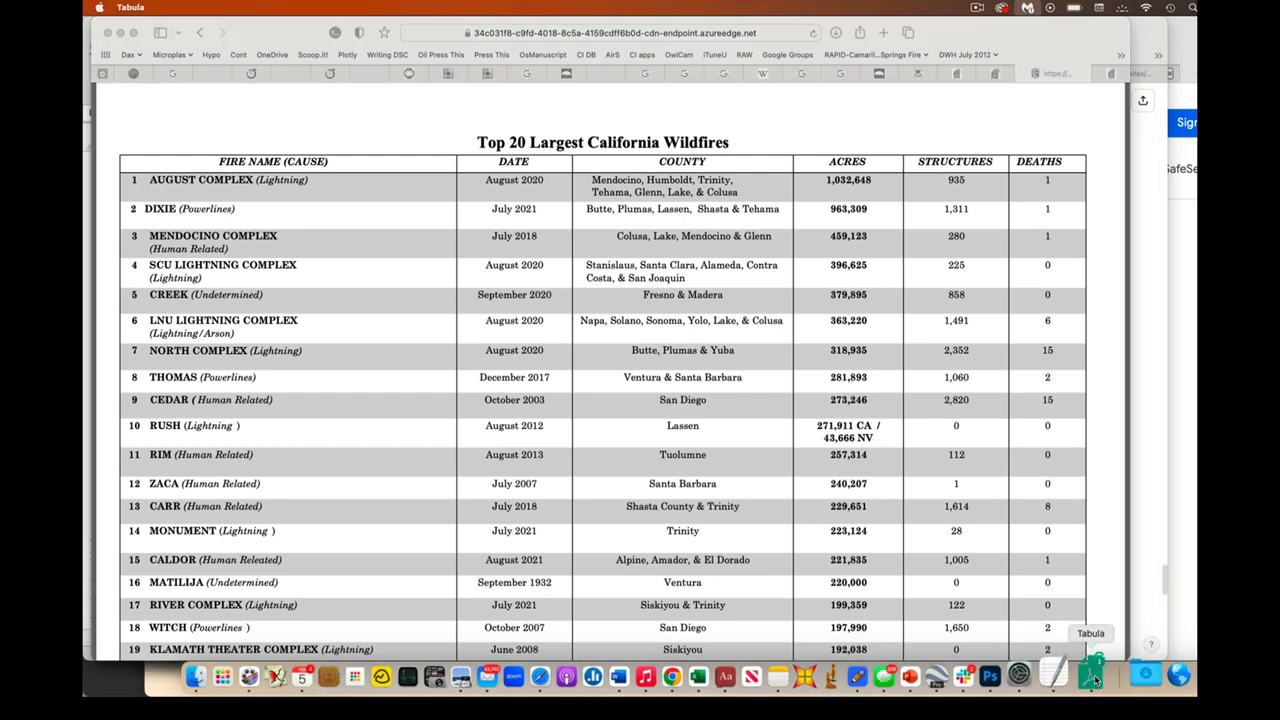